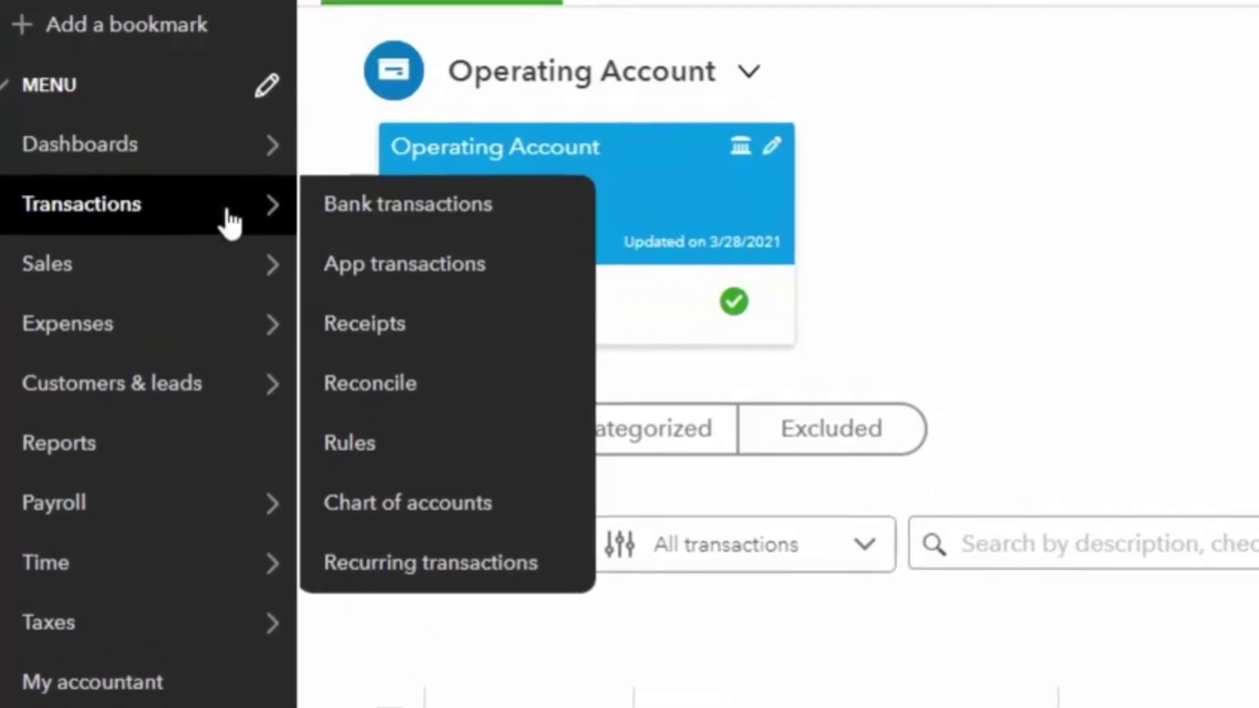
Step: Start a new asset account in the chart of accounts and save it under LEAP Undeposited Funds
left_click(368, 500)
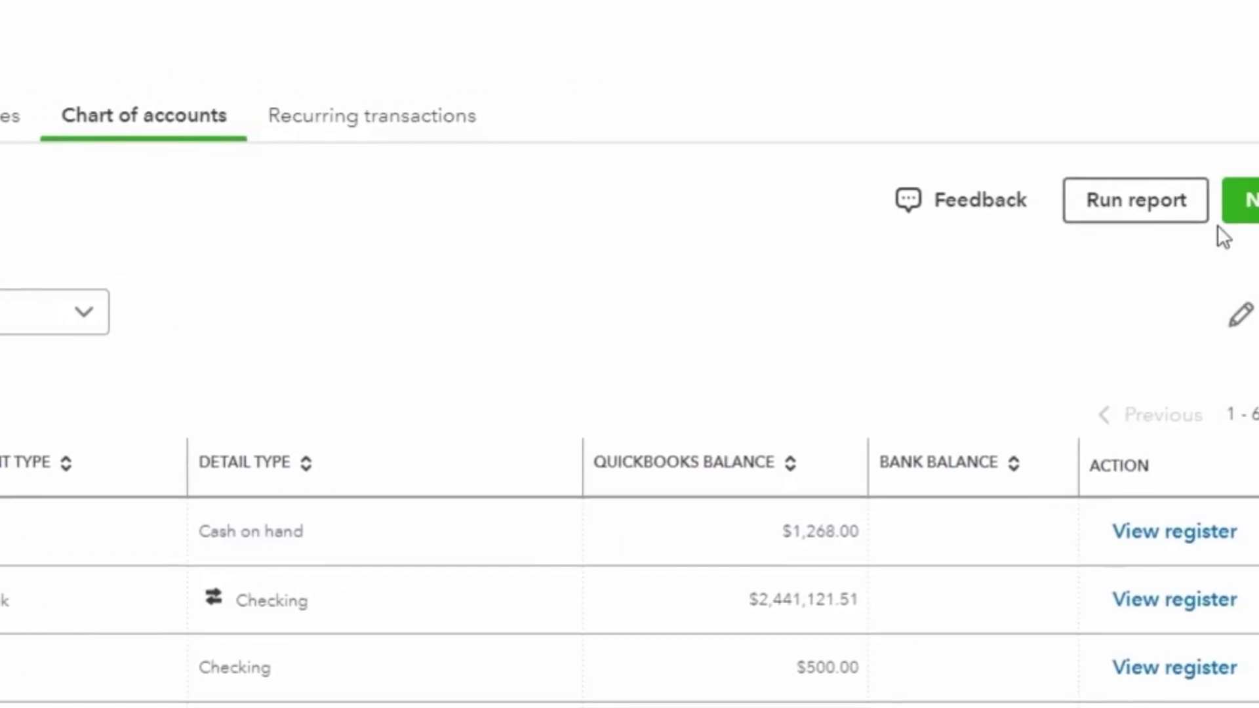
left_click(1170, 219)
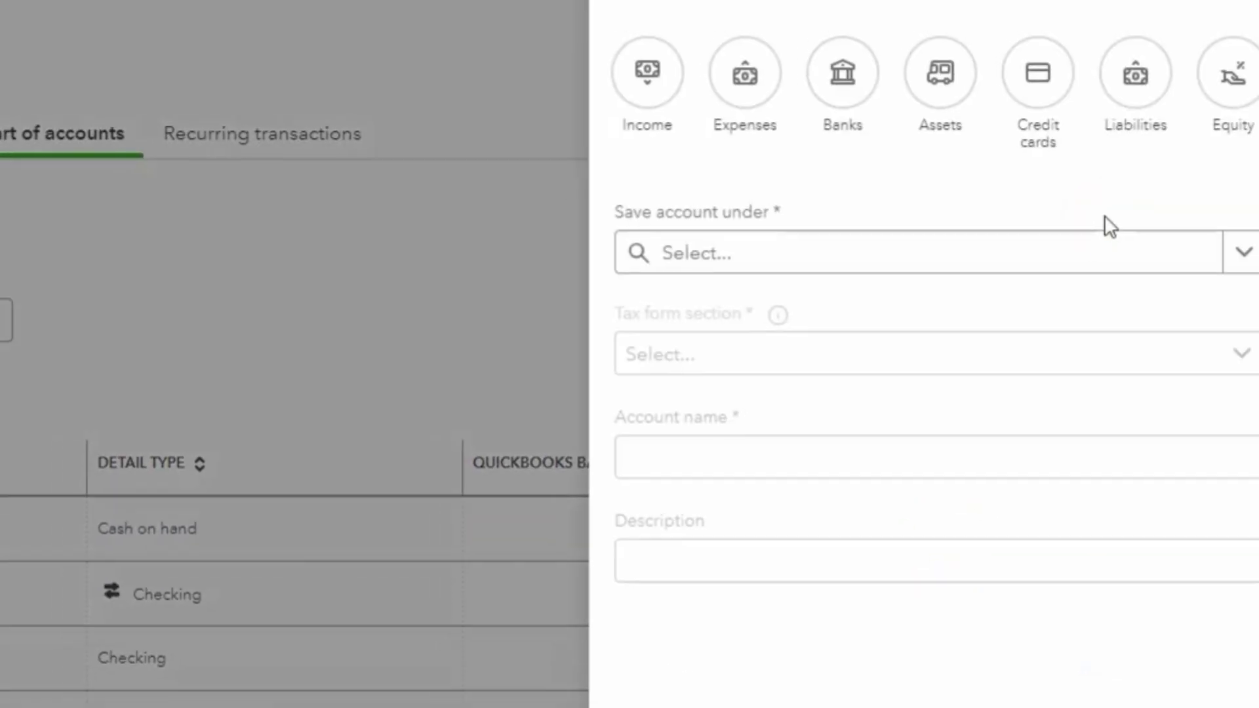
left_click(978, 111)
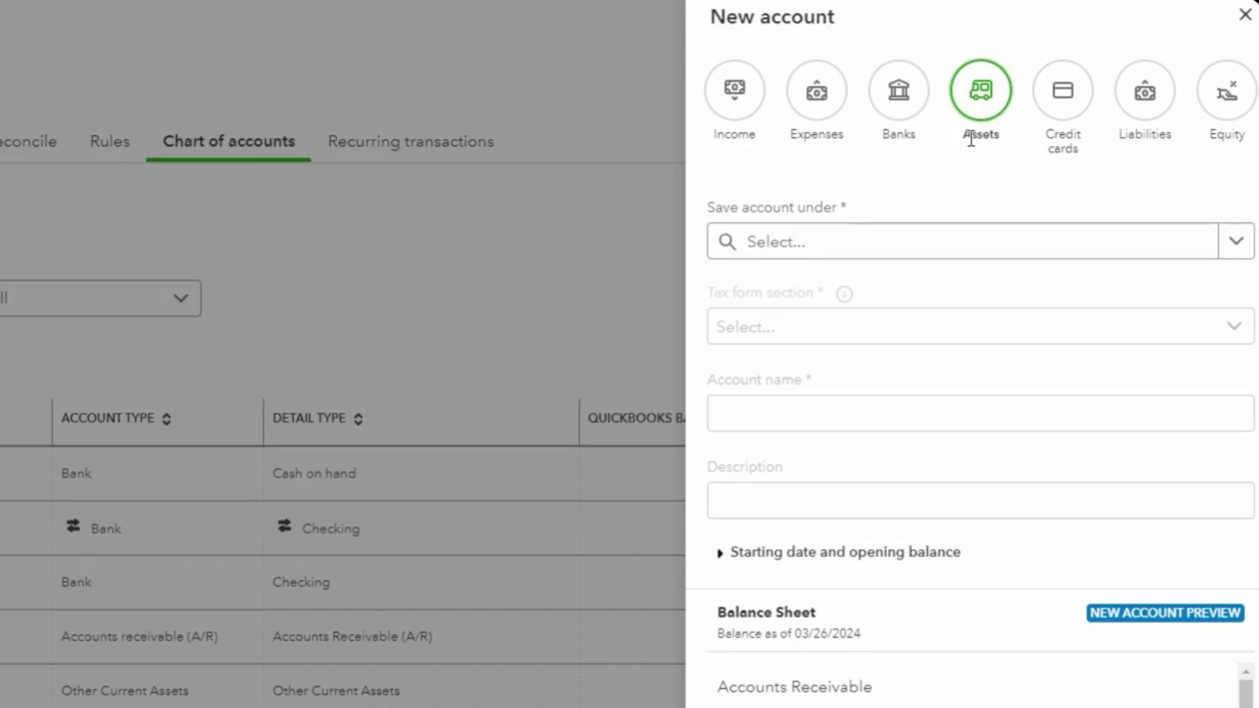
left_click(885, 244)
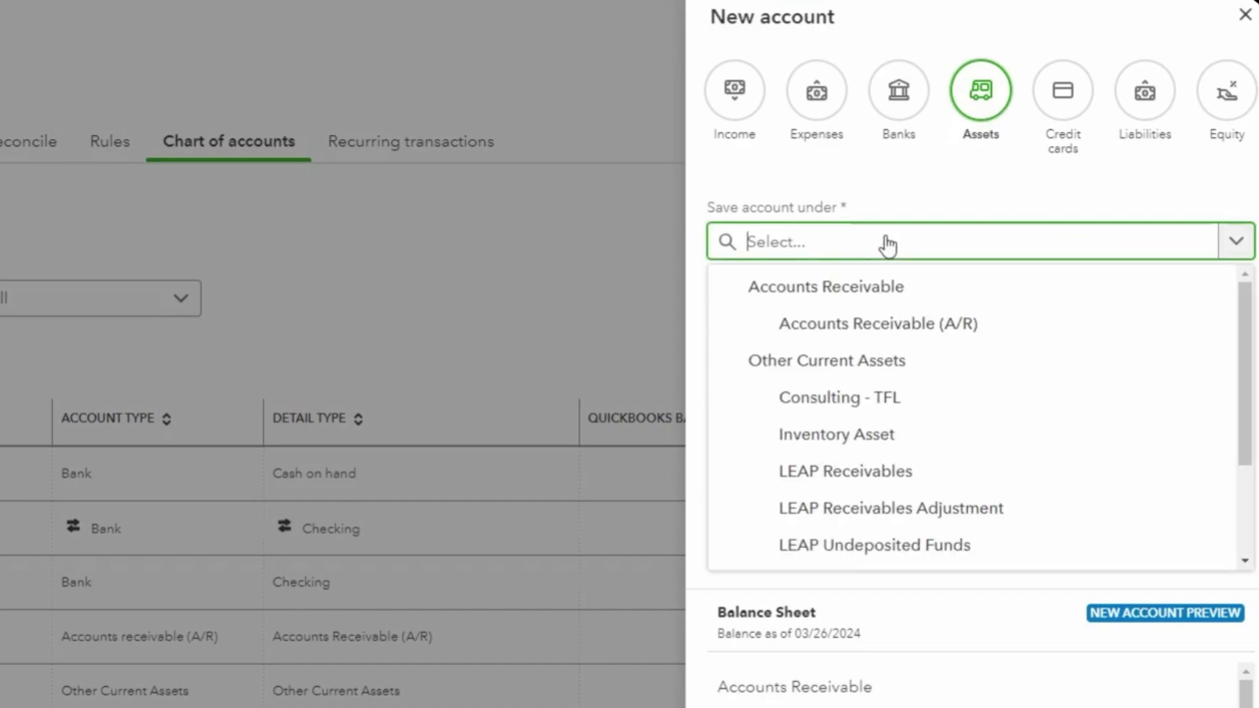
type("LEAP")
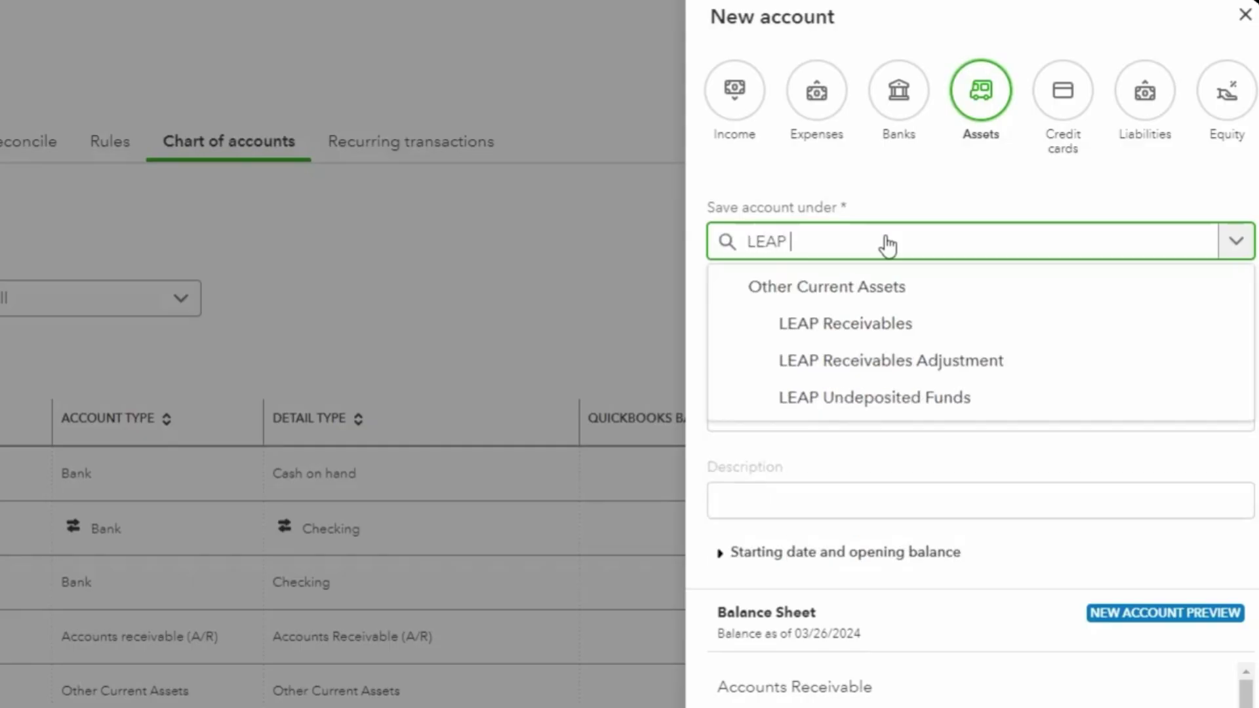
left_click(871, 396)
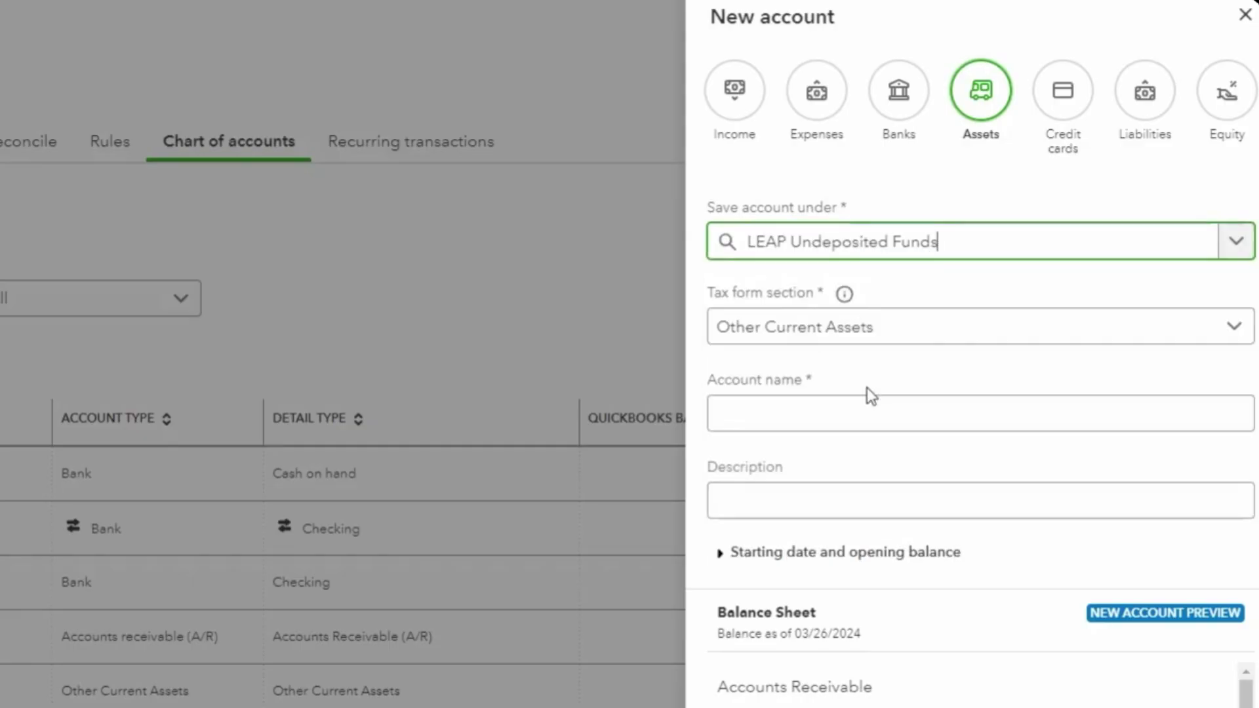
Step: Name the new asset account "LEAP Undeposited Funds"
left_click(796, 416)
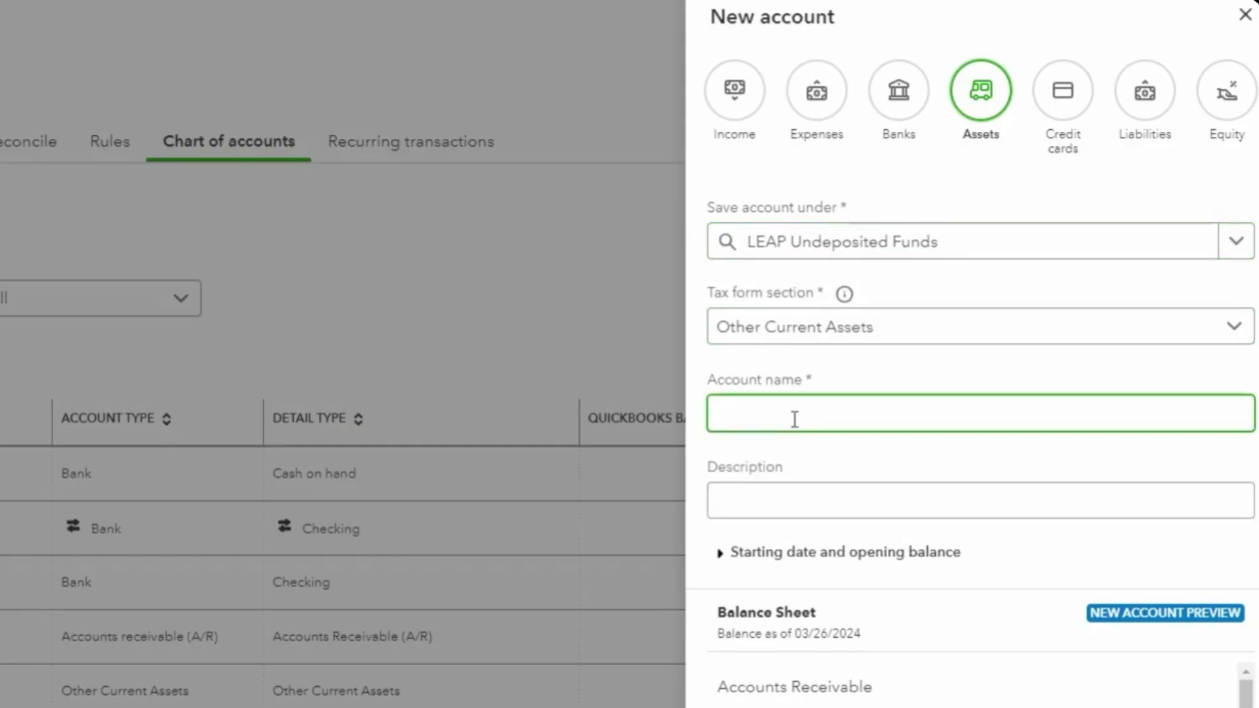
type("LEAP Undeposited Fu")
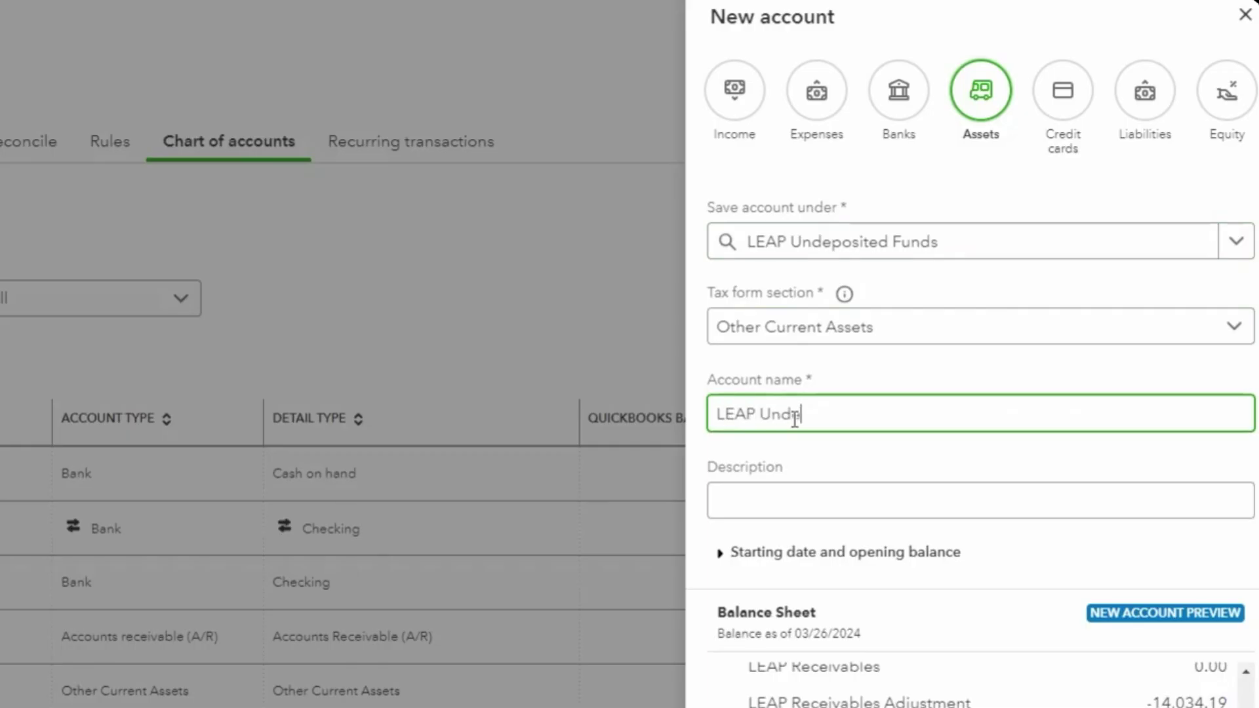
type("nds")
key("Tab")
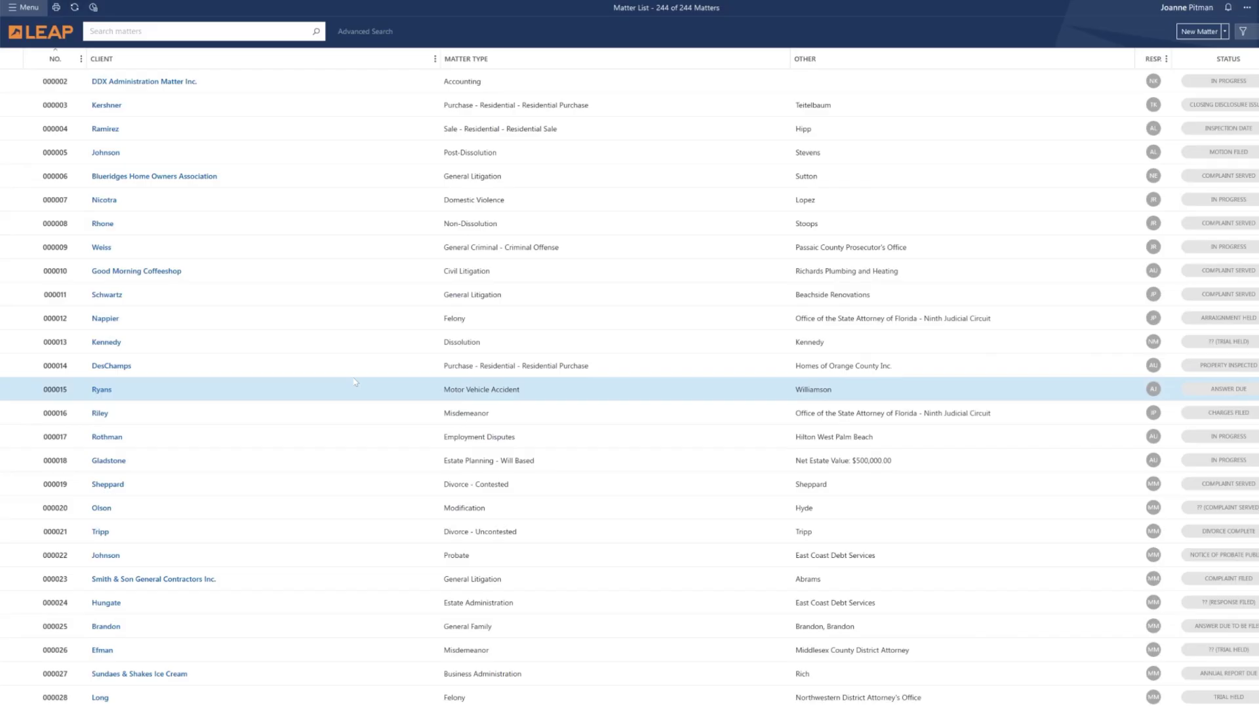
Step: Switch to LEAP and open the operating bank accounts in the accounting section of Application Settings
left_click(24, 7)
left_click(57, 654)
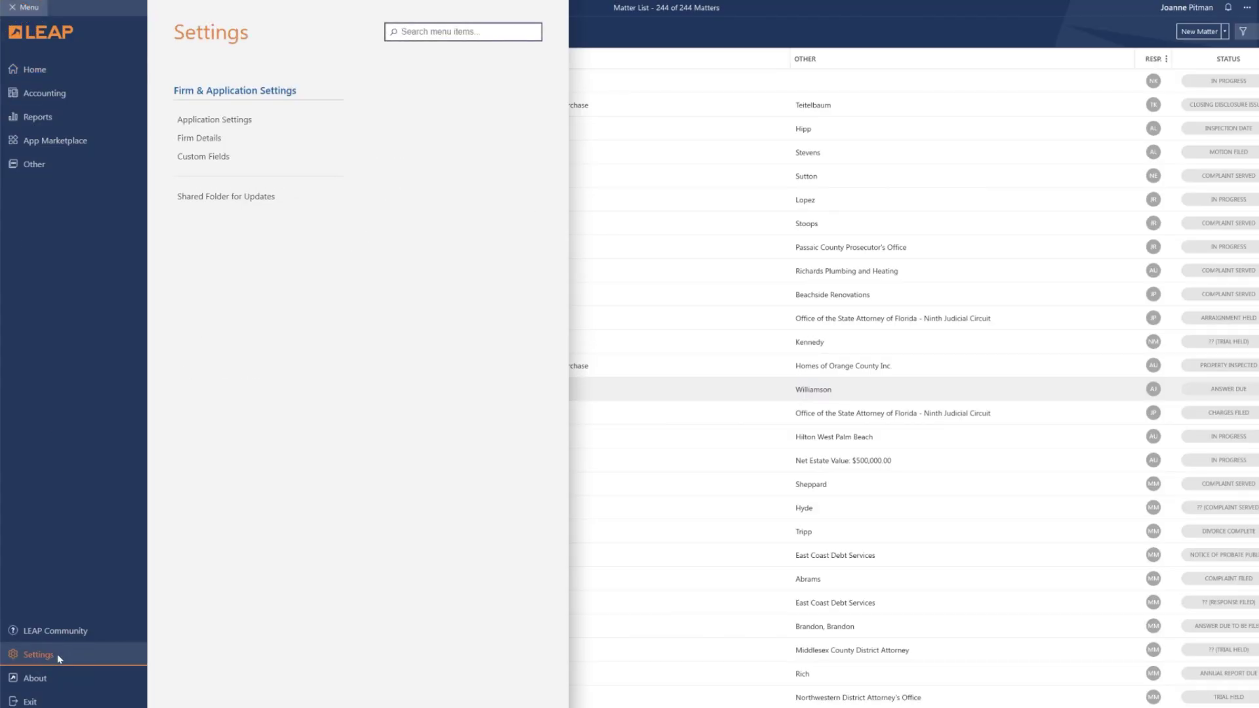
left_click(214, 121)
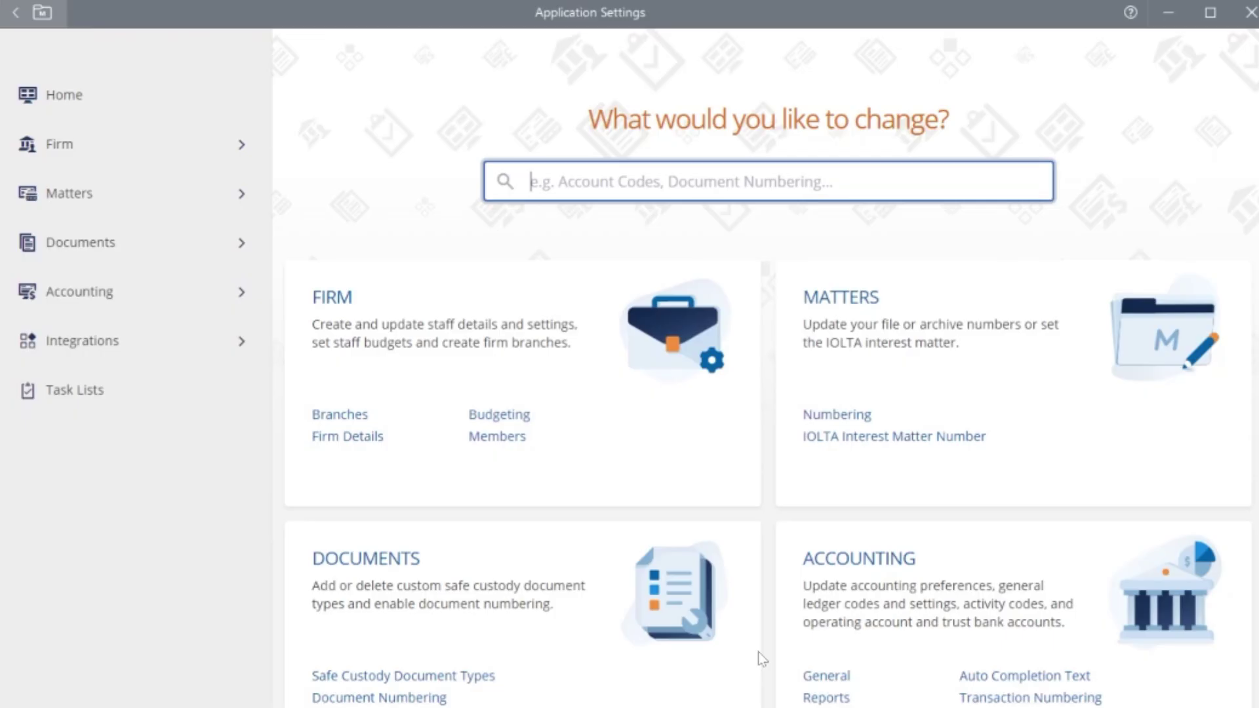
left_click(761, 659)
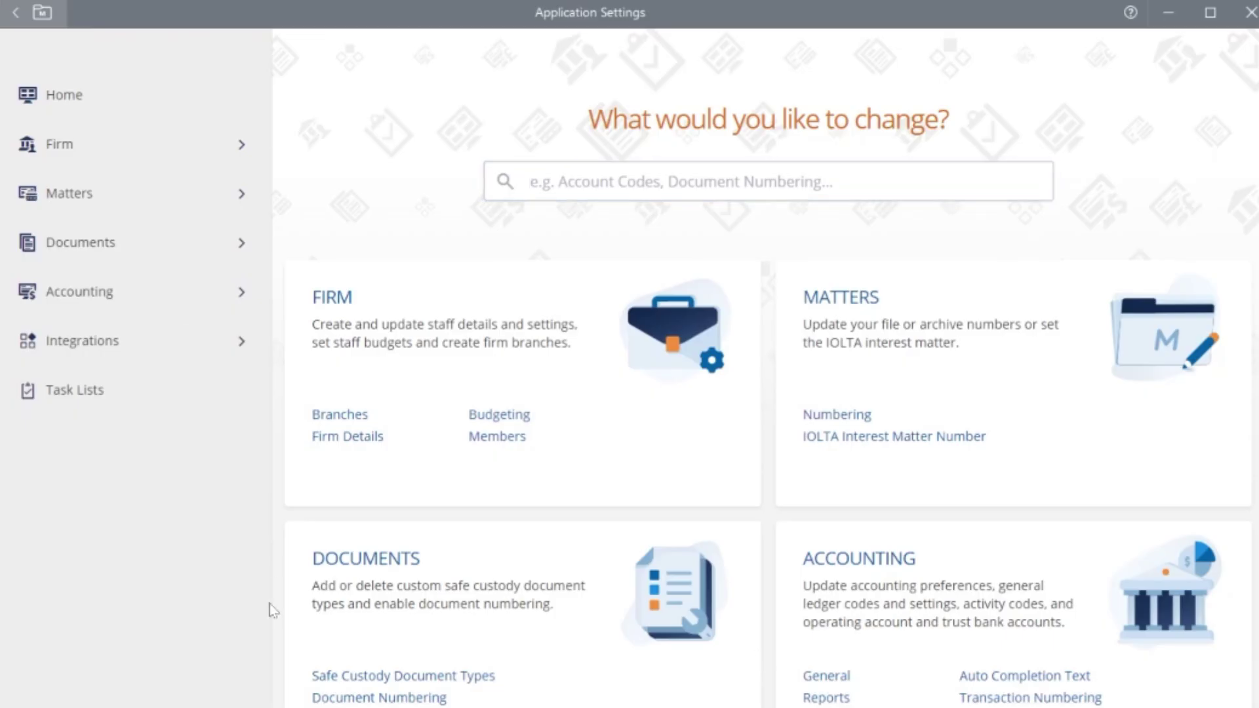
left_click(160, 290)
left_click(151, 503)
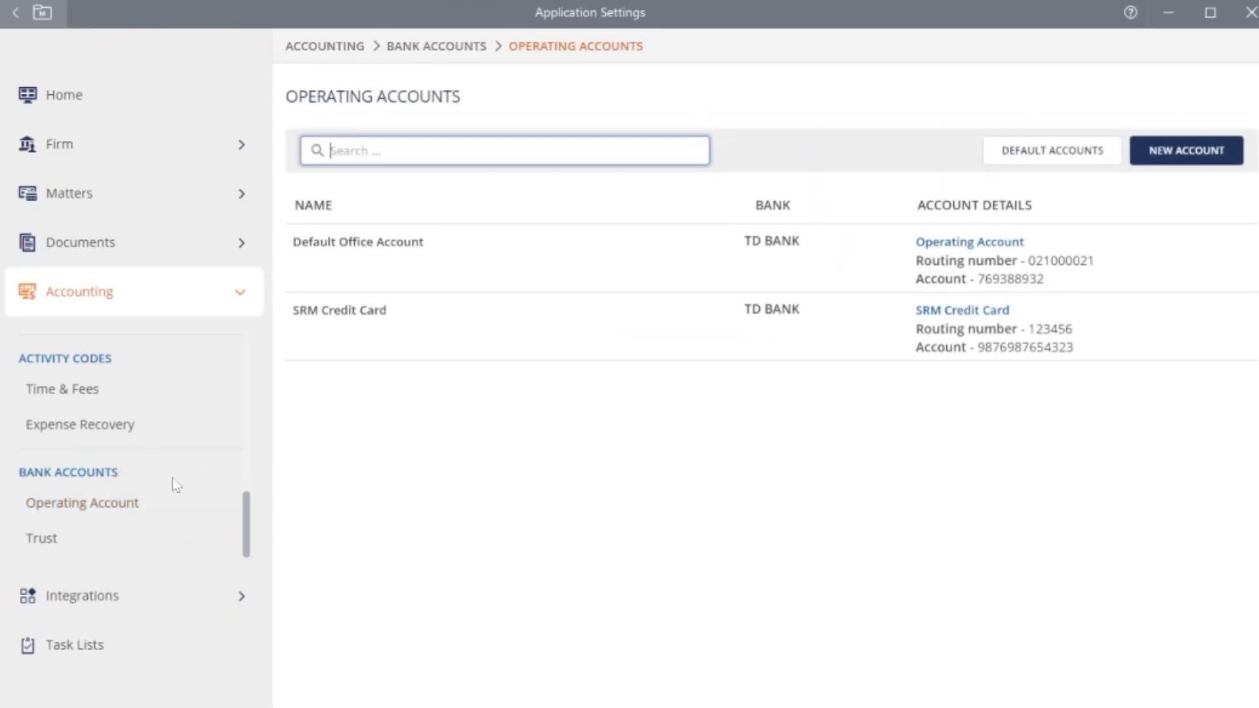
left_click(736, 624)
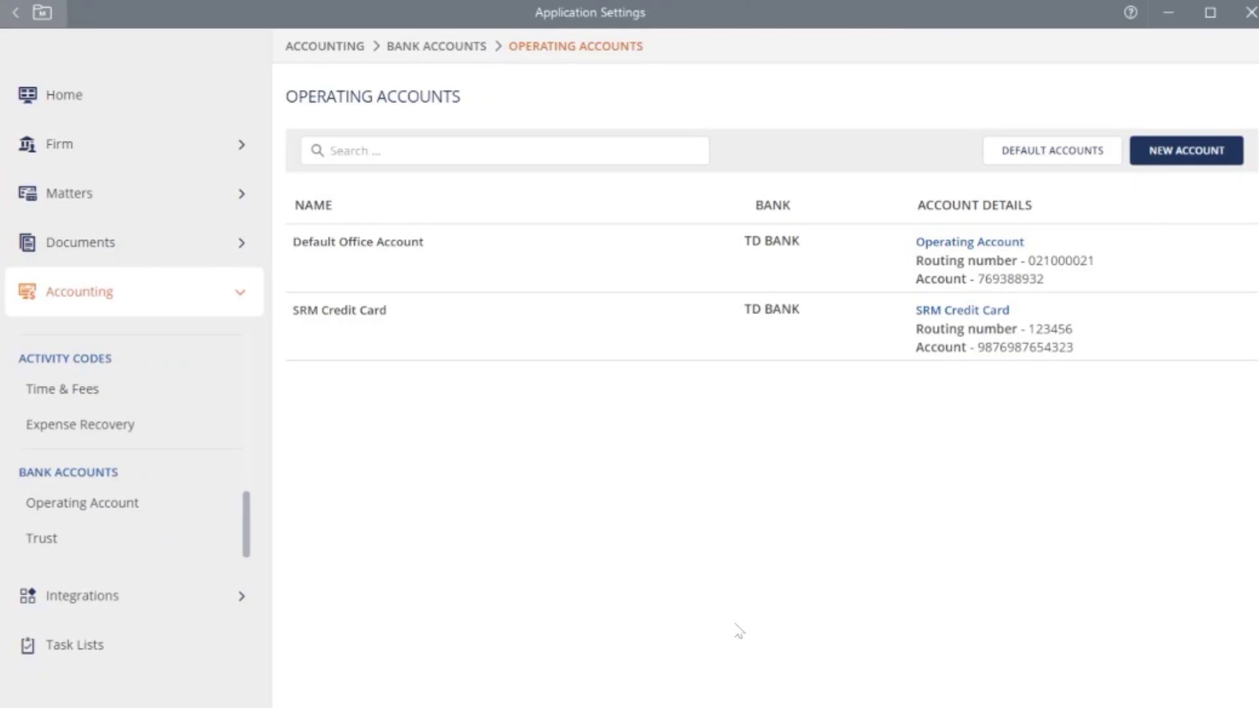
Step: Set the Default Office Account's general ledger account code to "SRM Lawyers Operating Account" and save the account
left_click(691, 272)
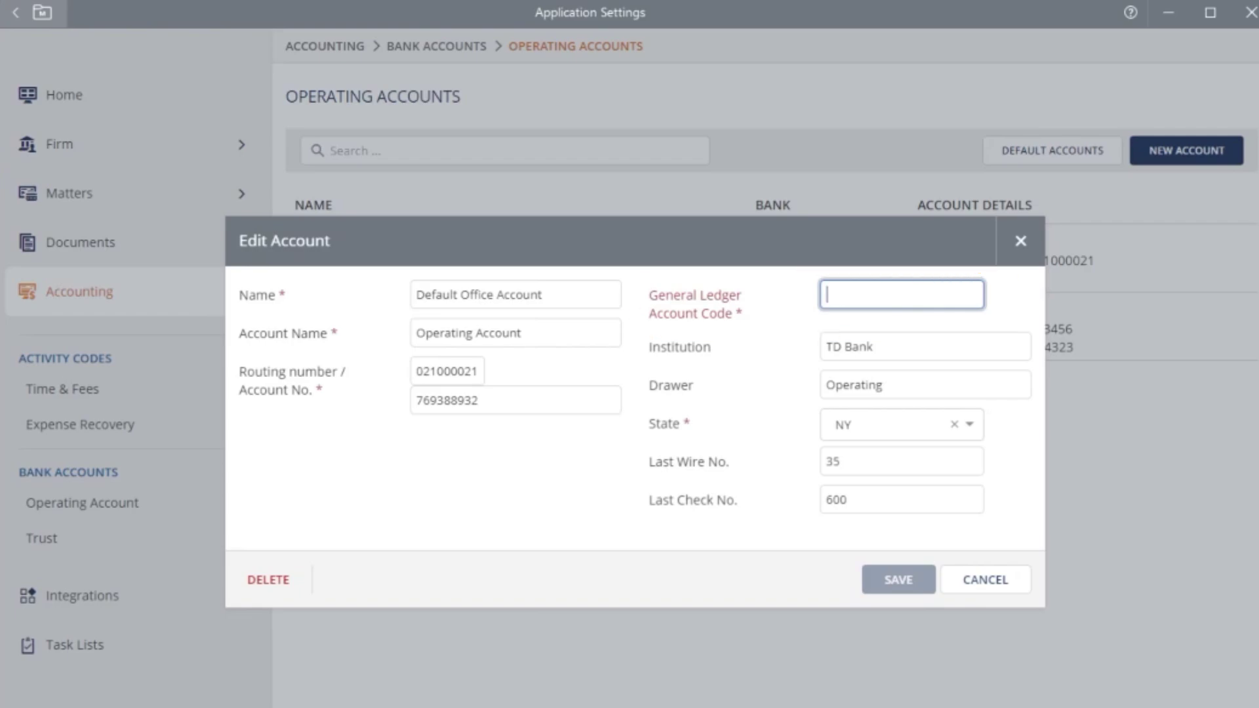
type("SRM")
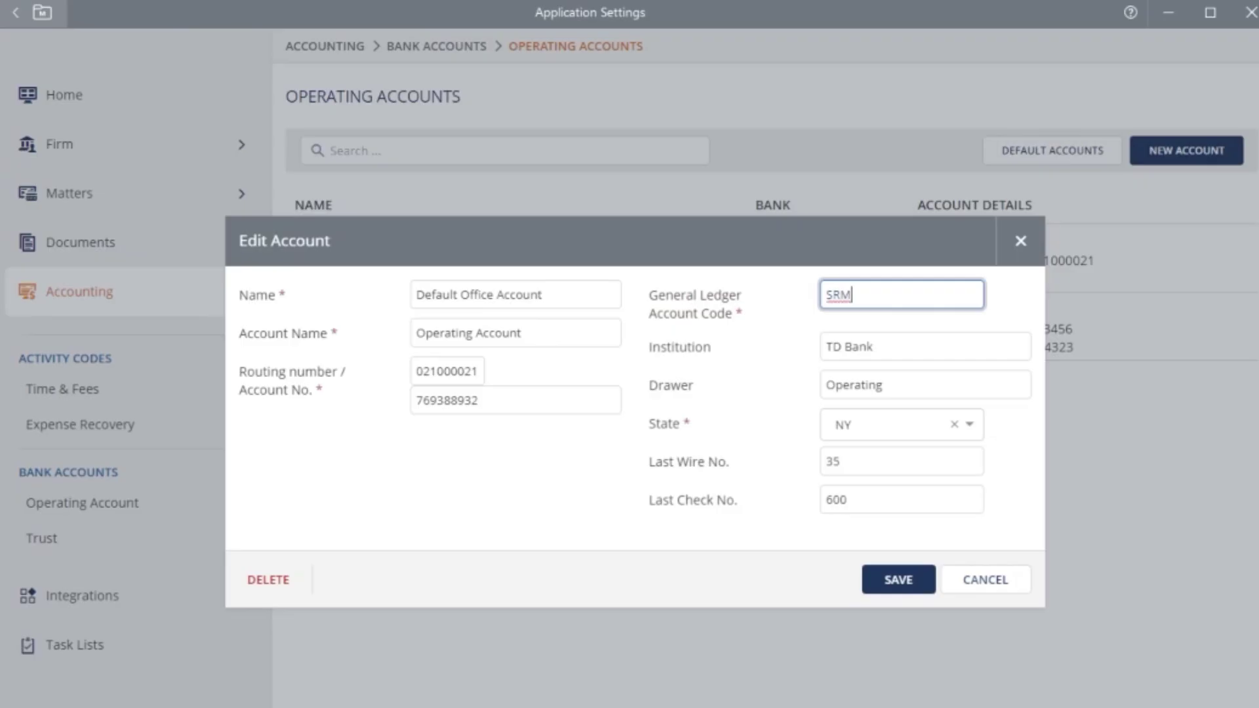
type(" Lawyers Operating Account")
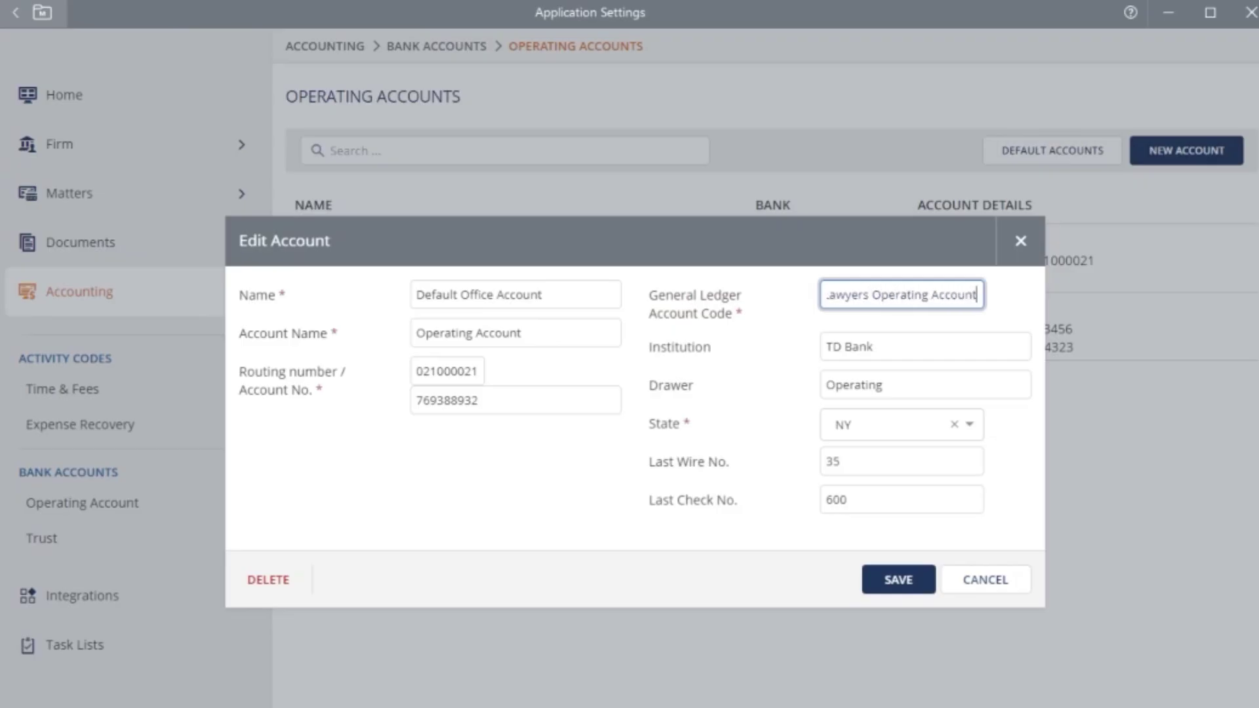
left_click(865, 581)
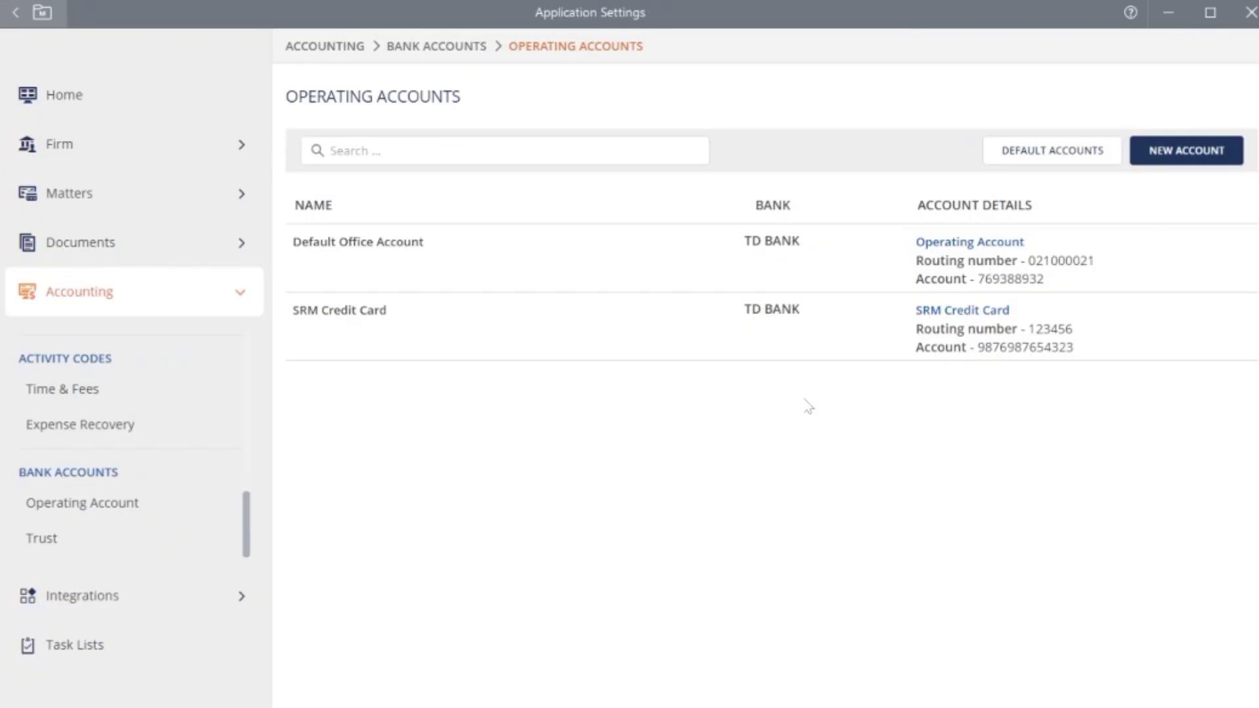
Step: Open the general ledger Account Codes in the accounting settings
left_click(1158, 159)
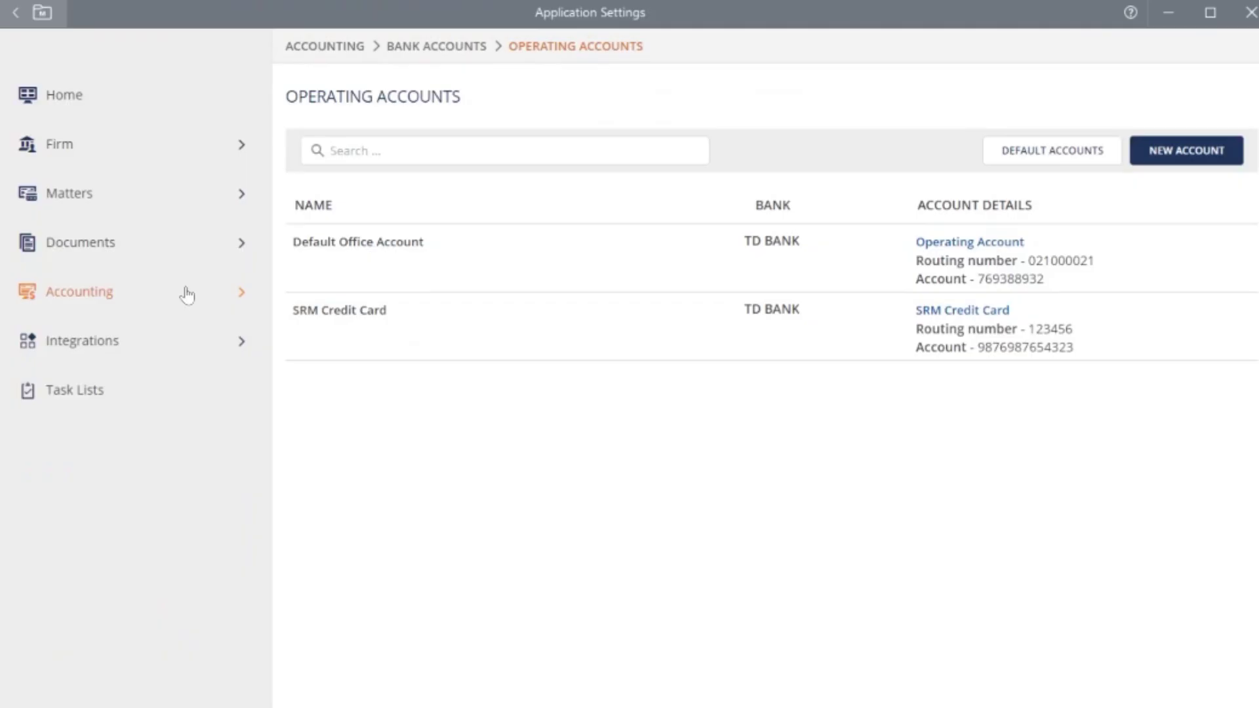
left_click(187, 296)
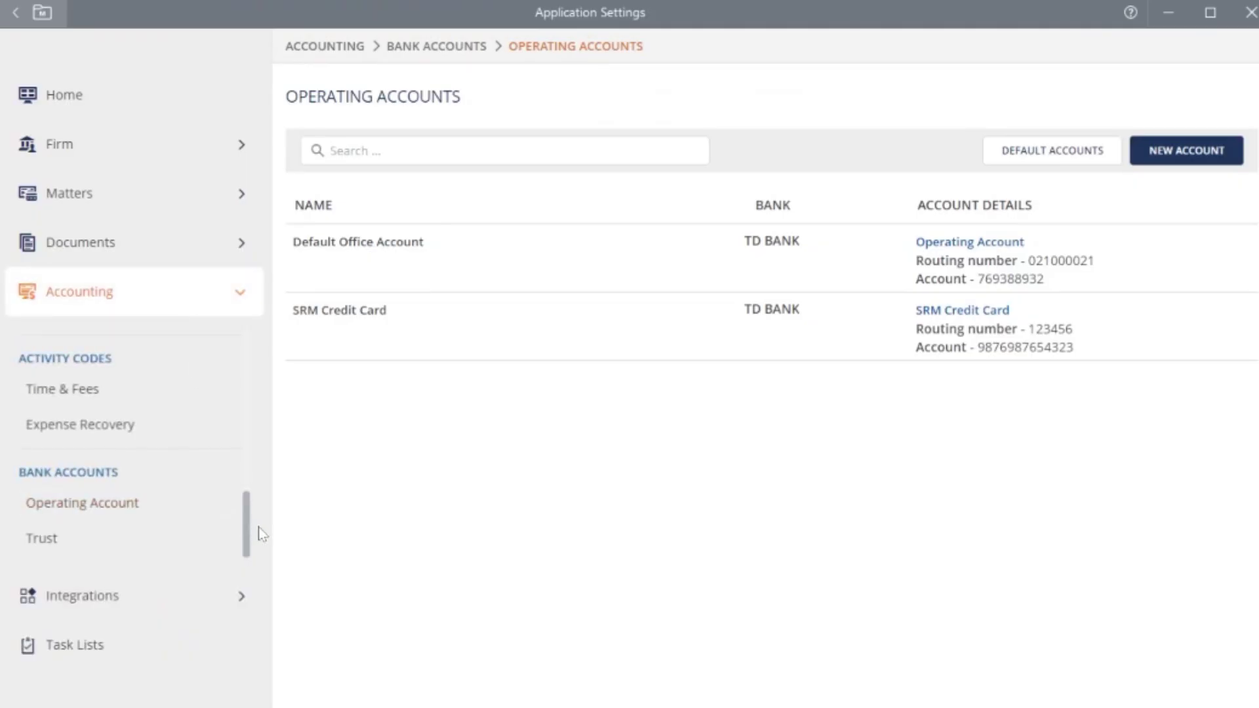
scroll(261, 534, "up", 4)
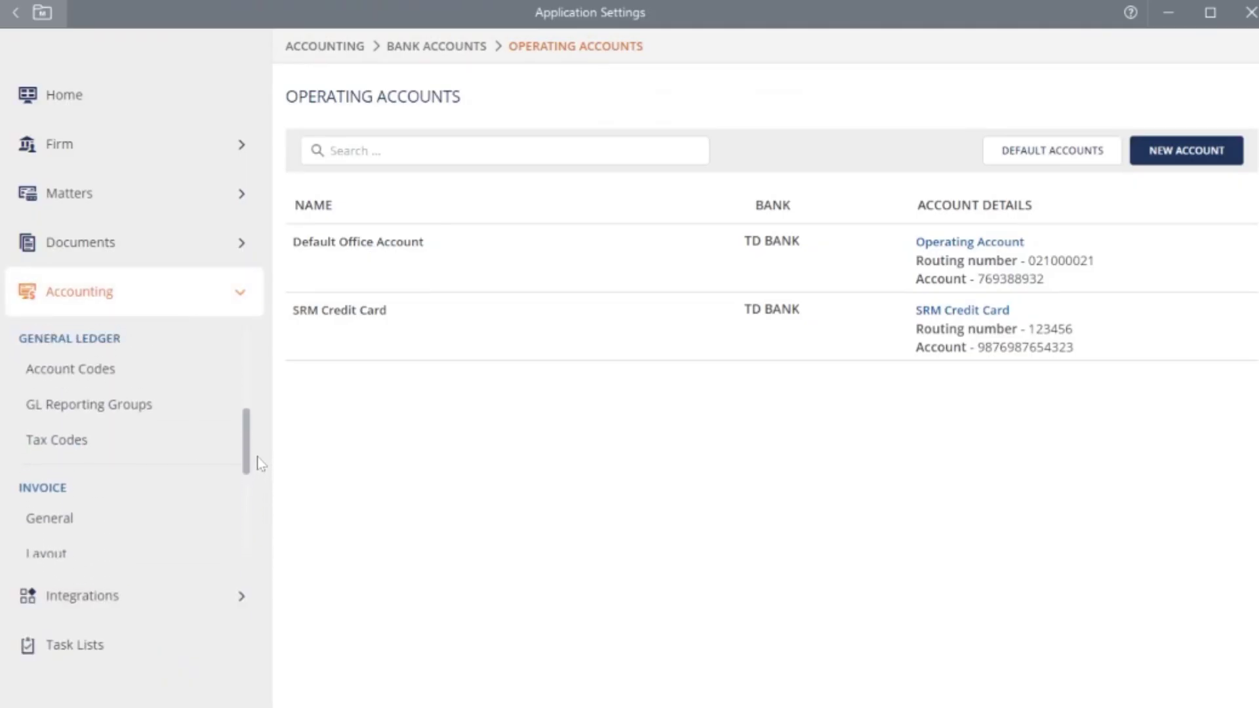
scroll(261, 466, "up", 1)
left_click(97, 423)
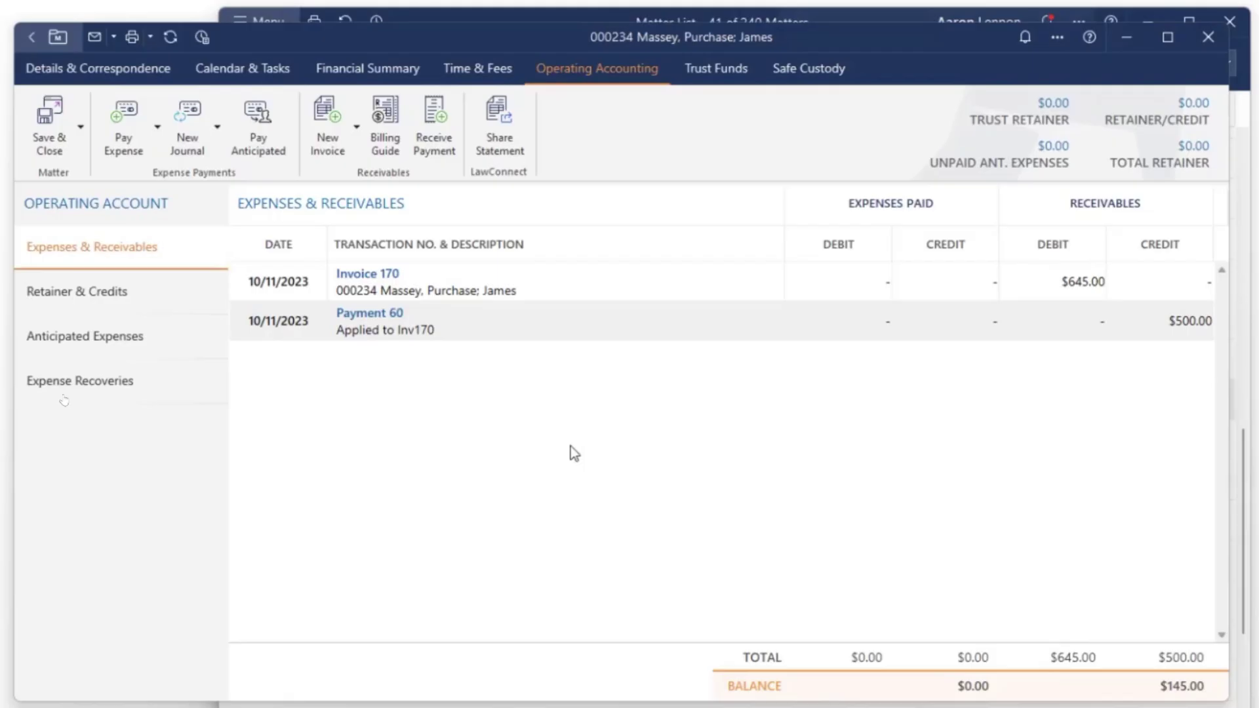
Step: Record a $145 wire payment in the matter's operating accounting, apply it to the open invoice, and save it
left_click(443, 138)
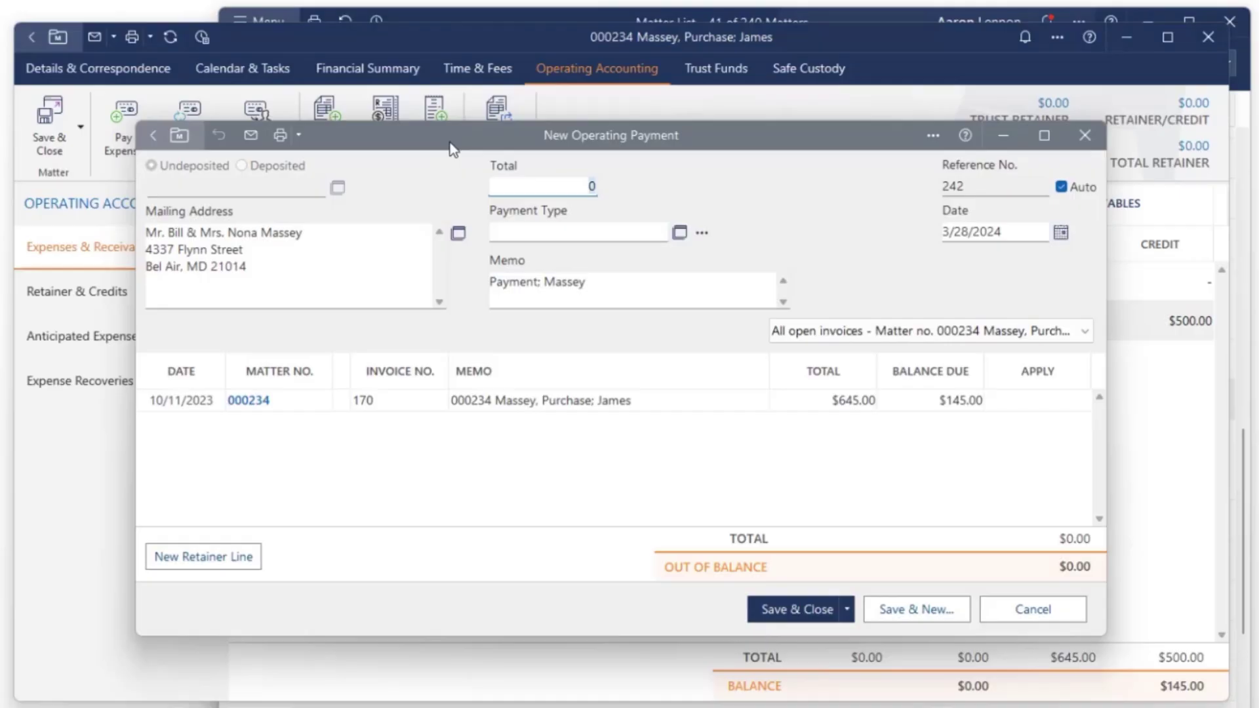
type("145")
left_click(678, 232)
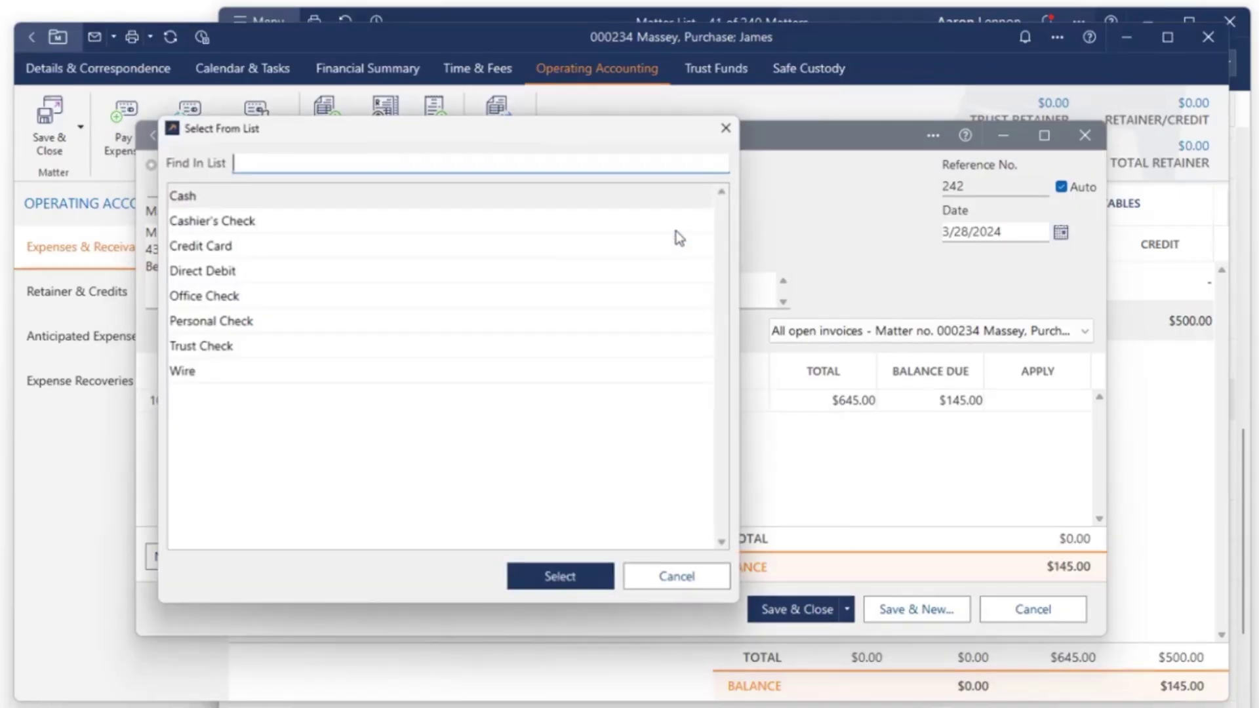
double_click(467, 371)
left_click(1055, 408)
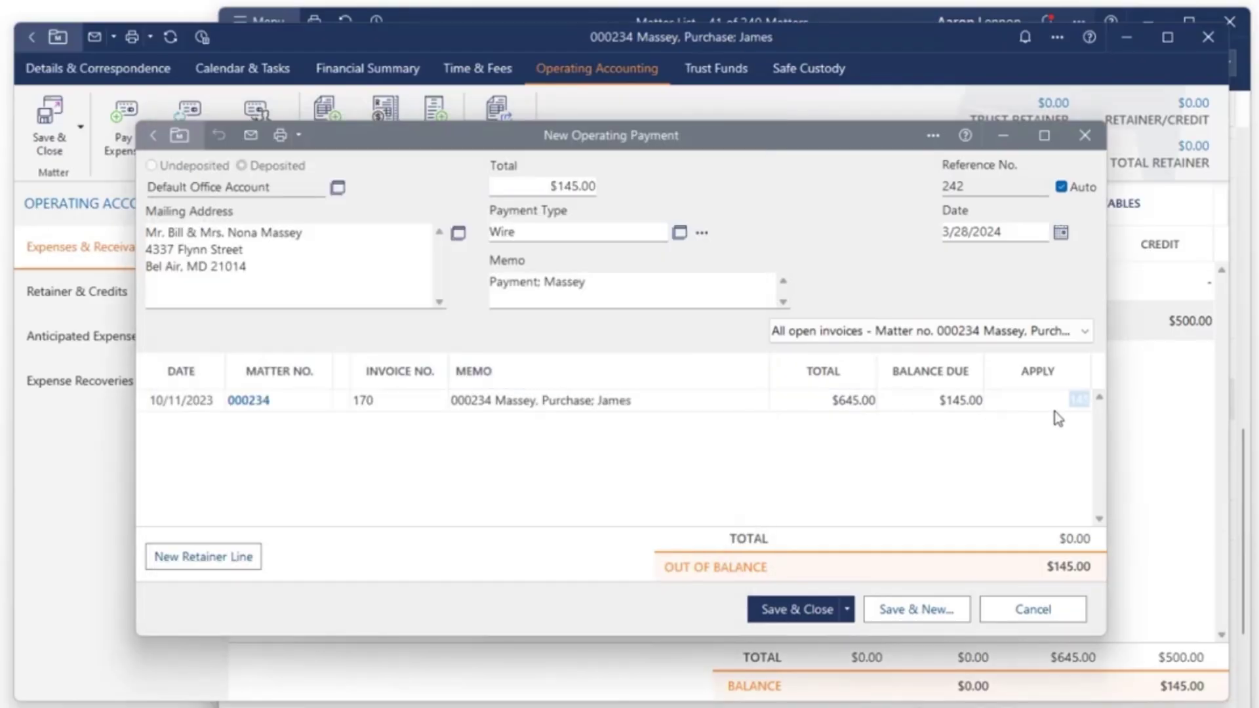
left_click(805, 611)
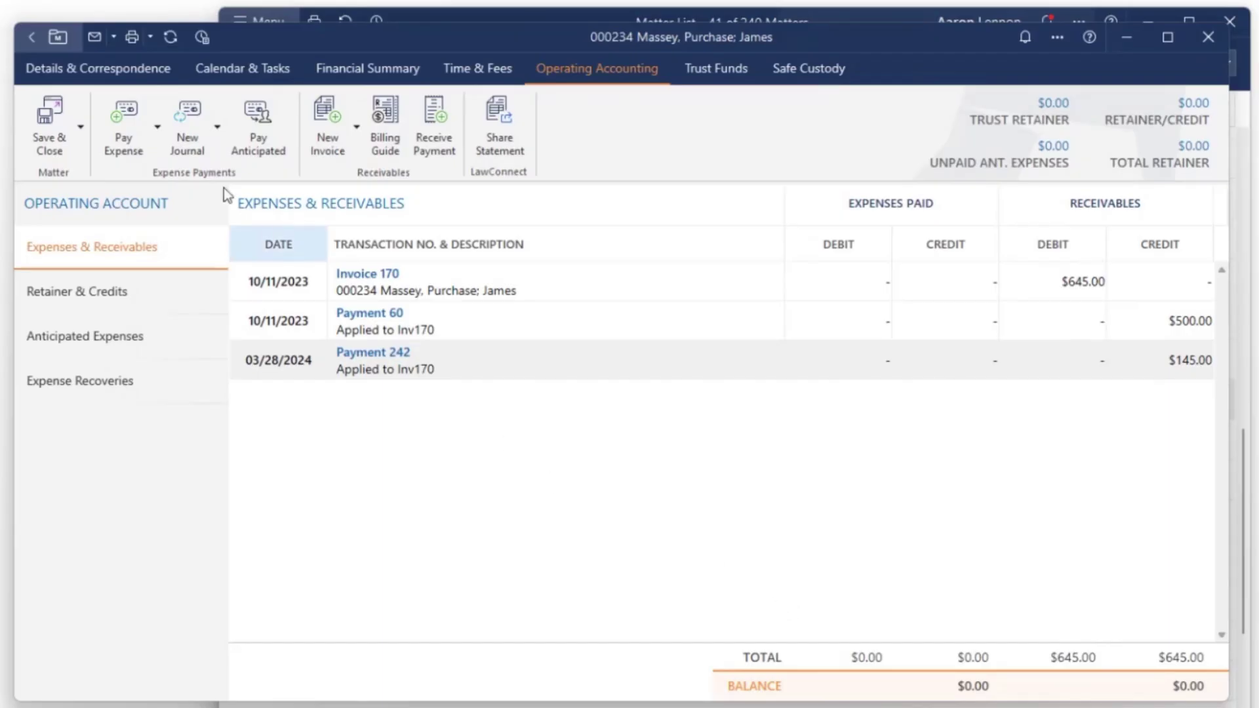
Step: Return to the matter list and open the General Ledger Link from the accounting functions
left_click(57, 40)
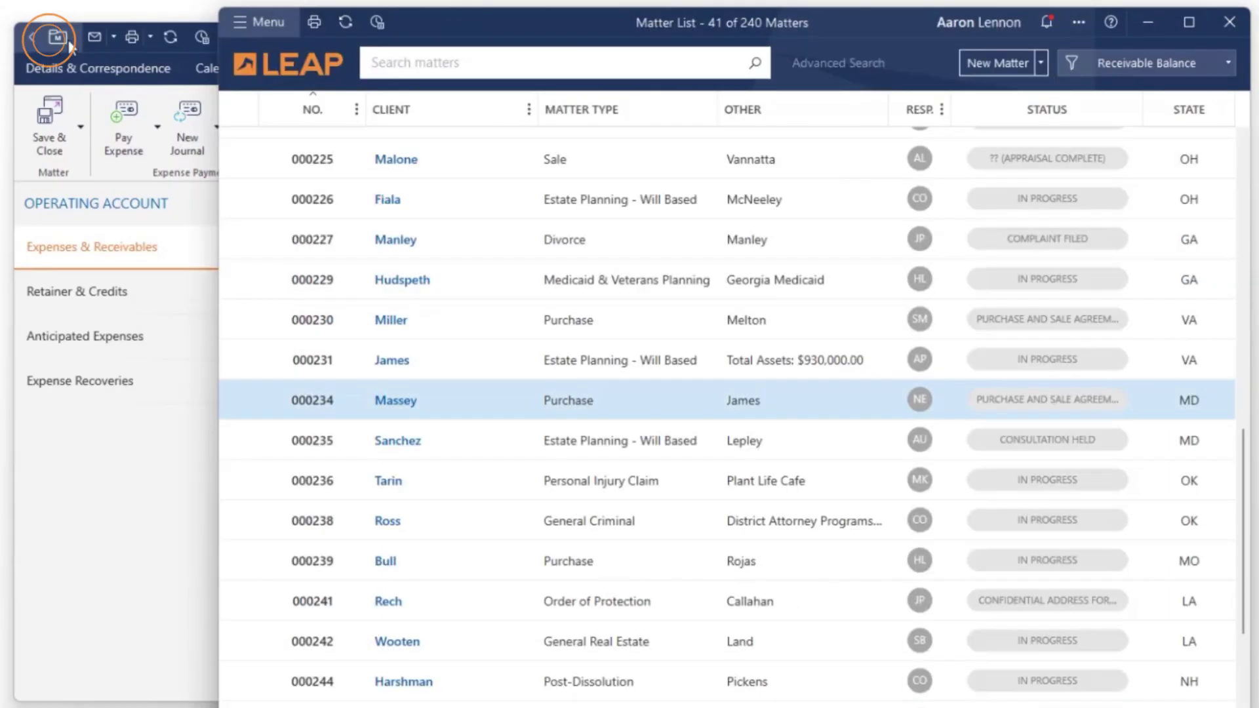
left_click(257, 21)
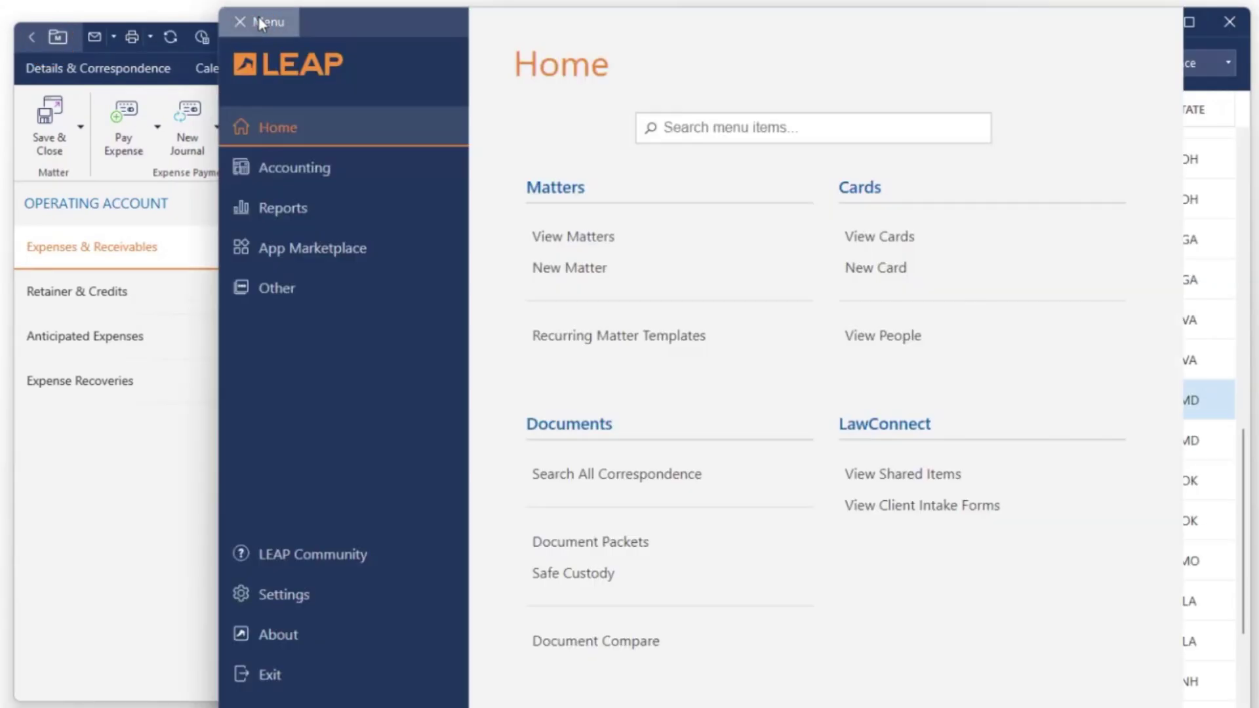
left_click(303, 166)
scroll(592, 282, "down", 3)
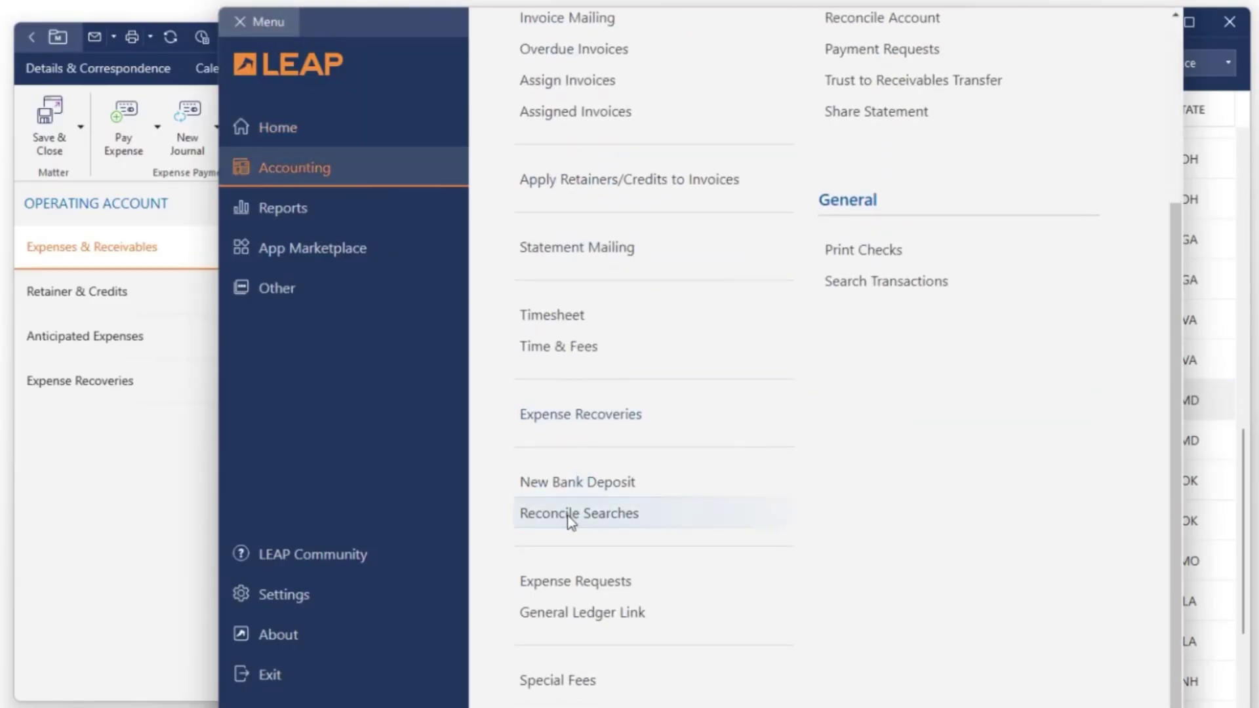
left_click(603, 603)
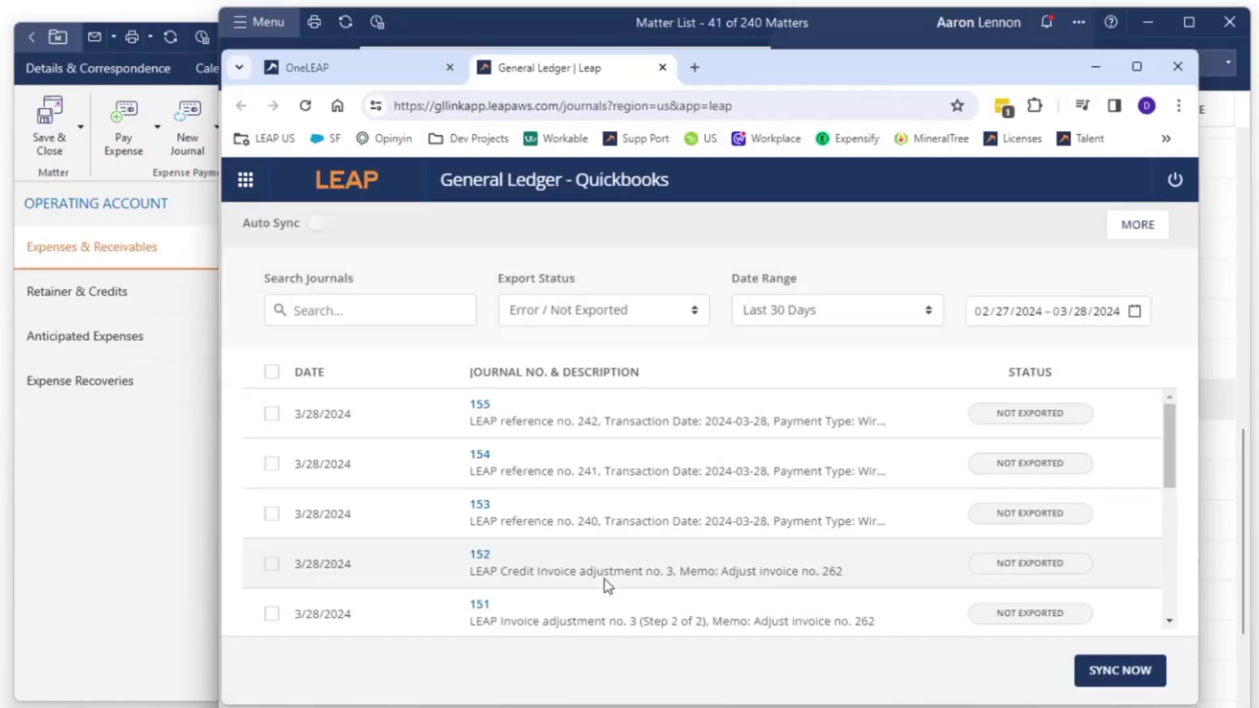
Step: Examine the debit and credit lines of journal 155 and close its details without saving
left_click(629, 432)
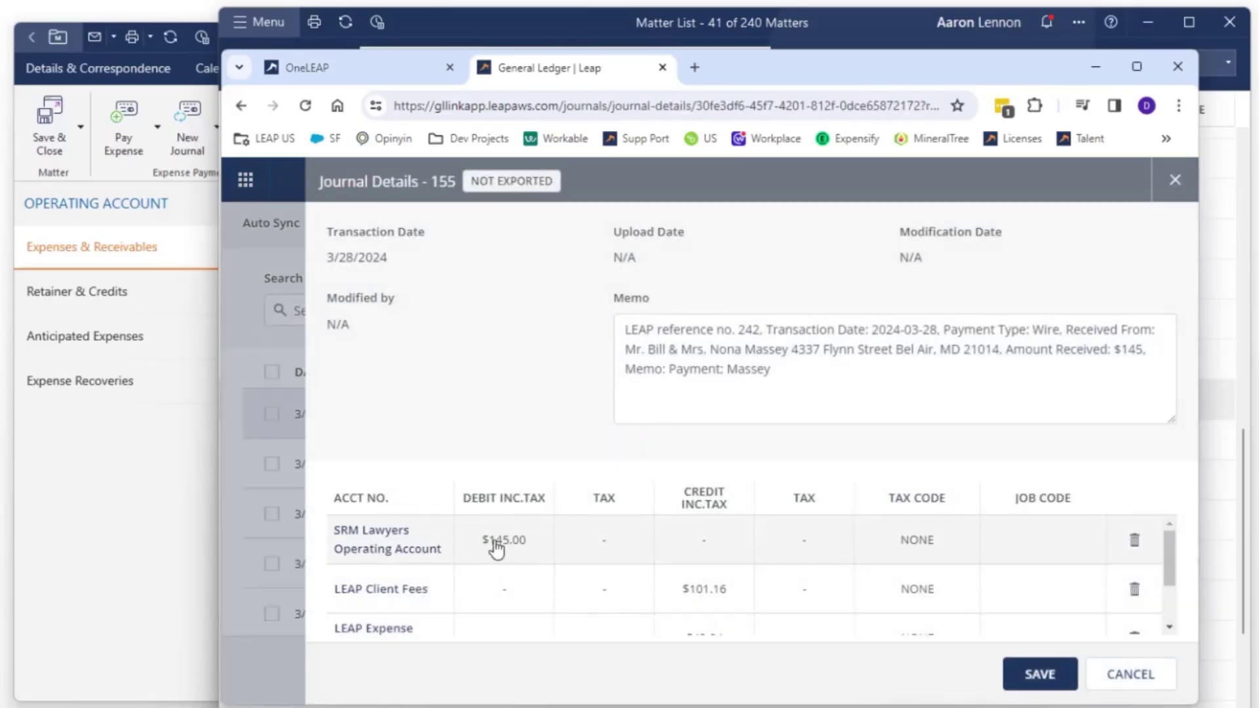
scroll(624, 585, "down", 2)
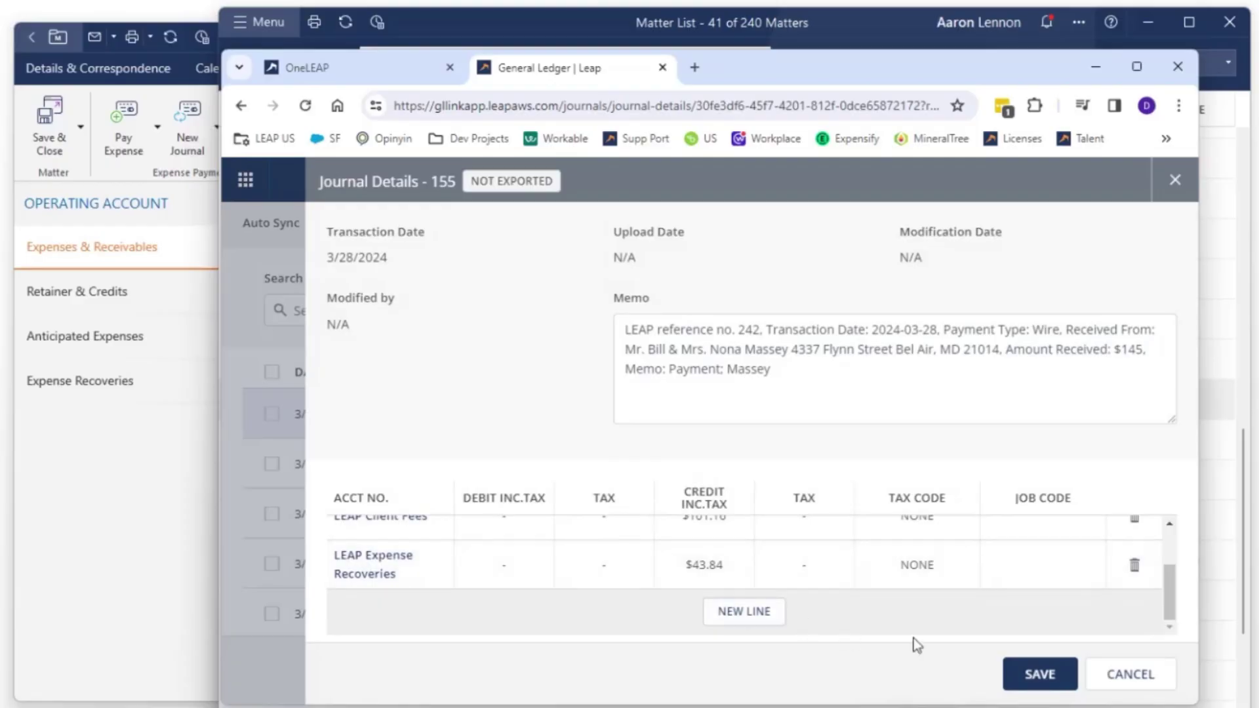
left_click(1126, 684)
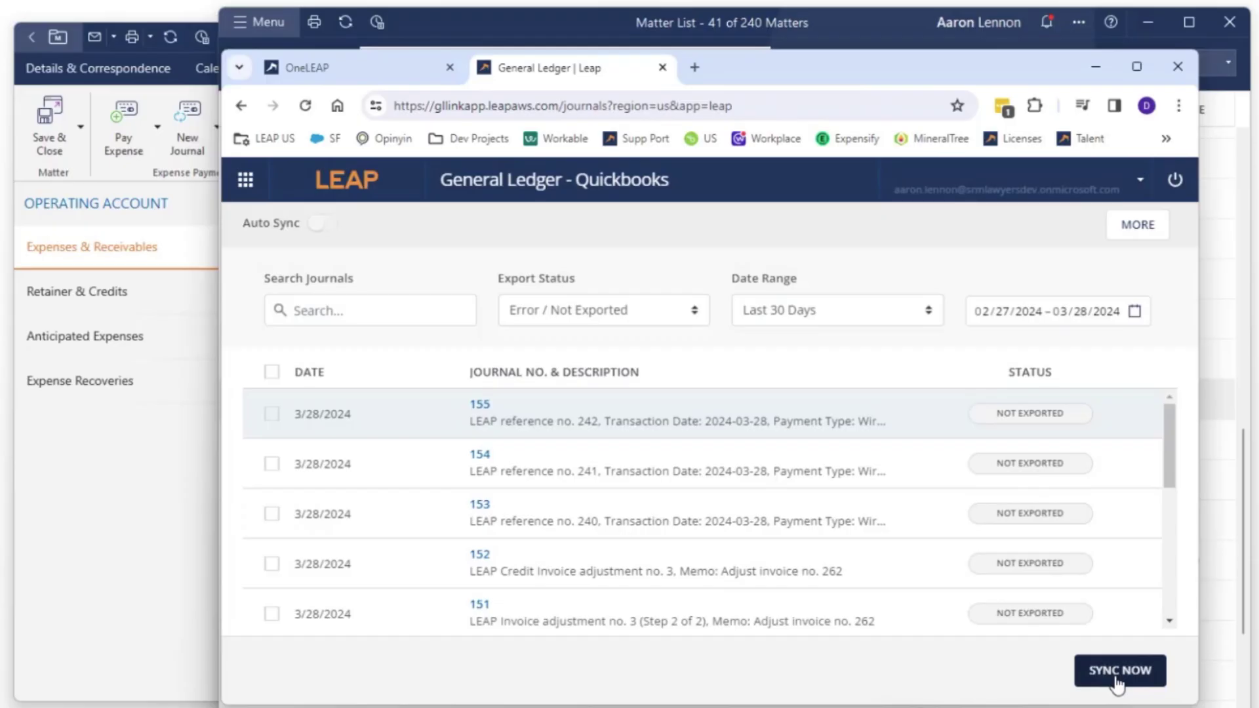
Step: Sync the unexported journals with QuickBooks and turn on Auto Sync
left_click(1116, 682)
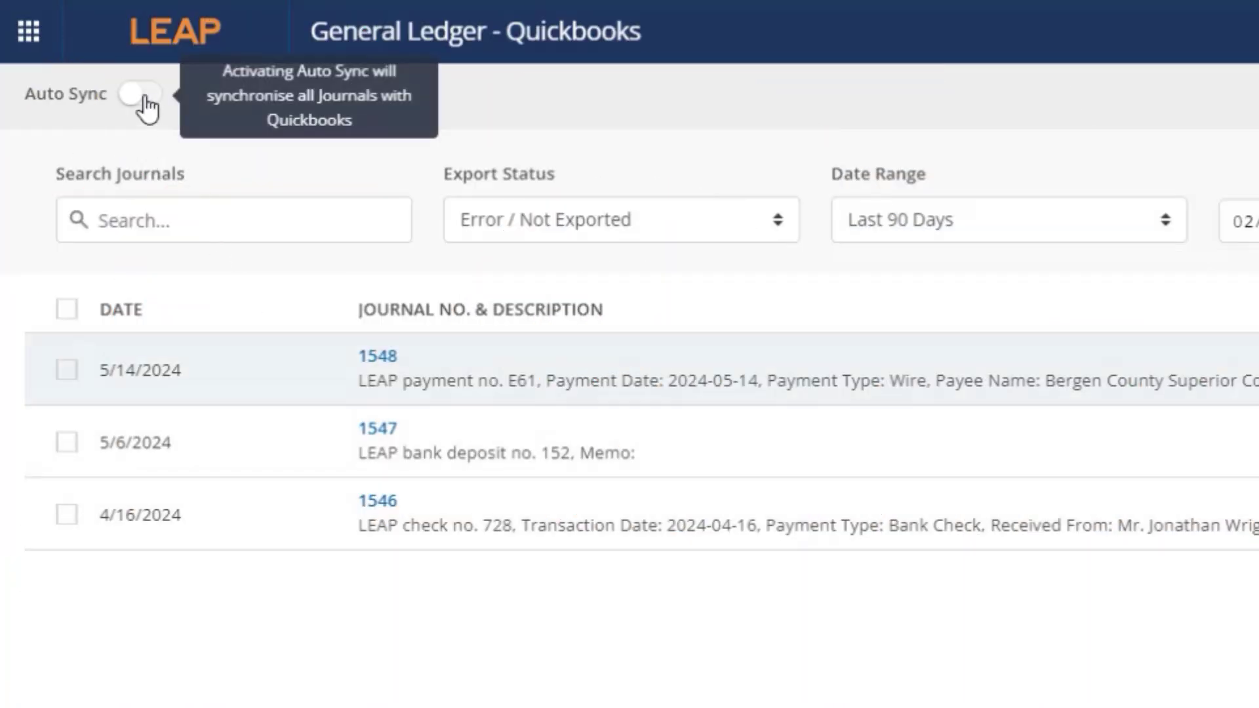
left_click(146, 105)
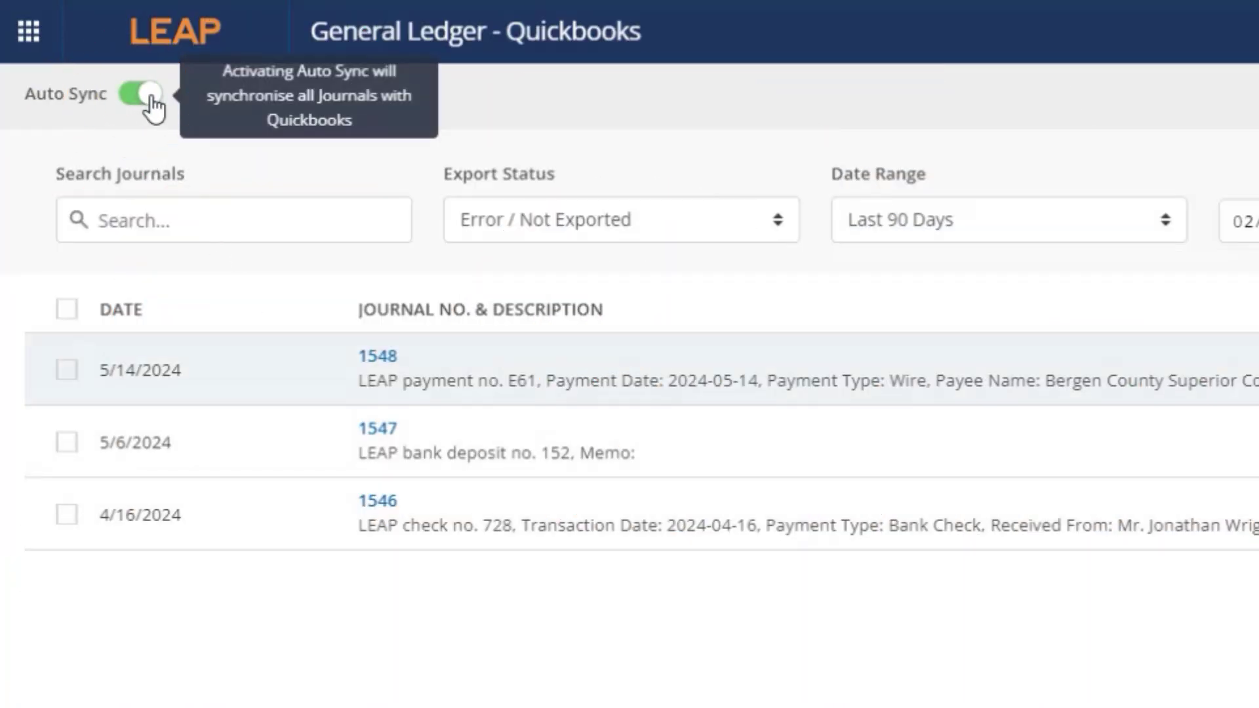